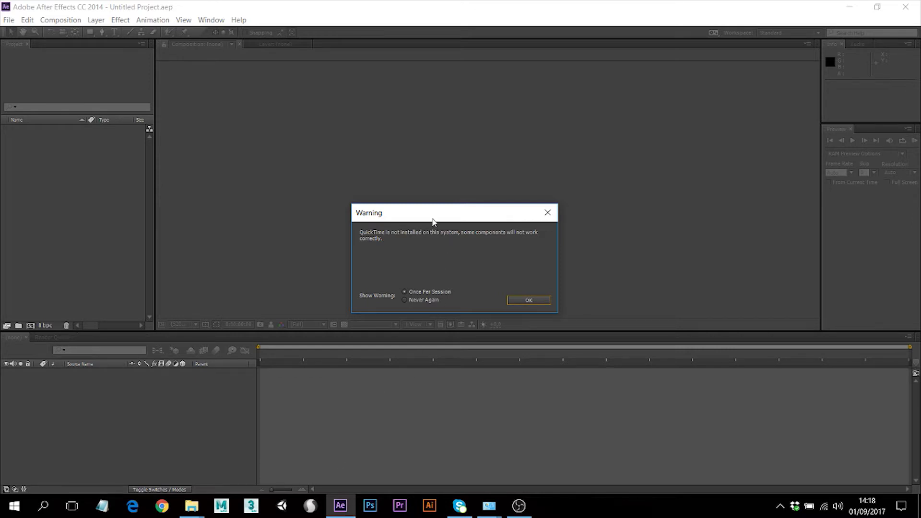
Dismiss the missing-QuickTime startup warning with OK and close the Welcome screen
drag(432, 222, 486, 247)
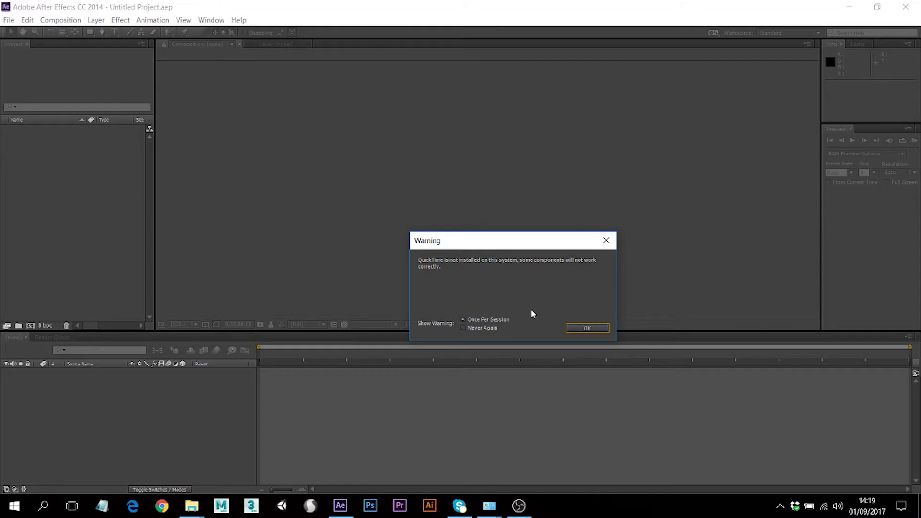
click(586, 330)
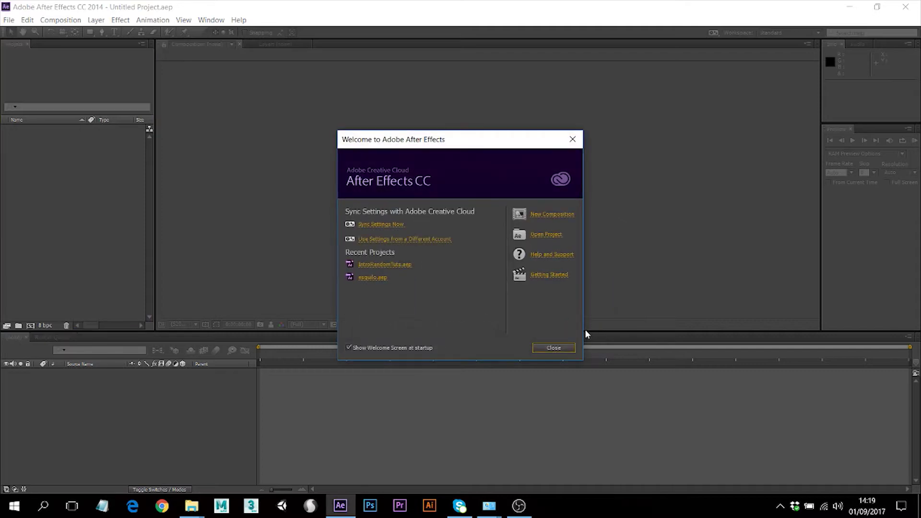
click(570, 144)
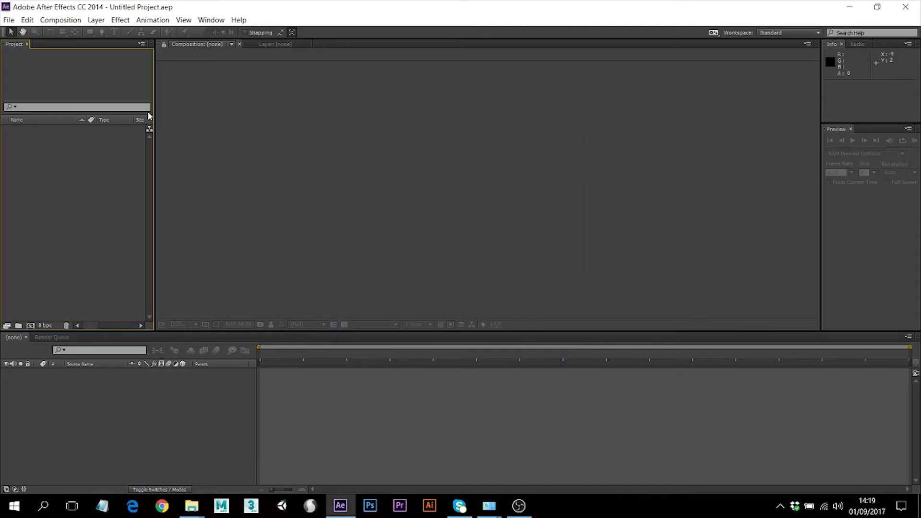
Try importing Debris_Flying_02.mov as a single file through File > Import
click(9, 20)
mouse_move(29, 155)
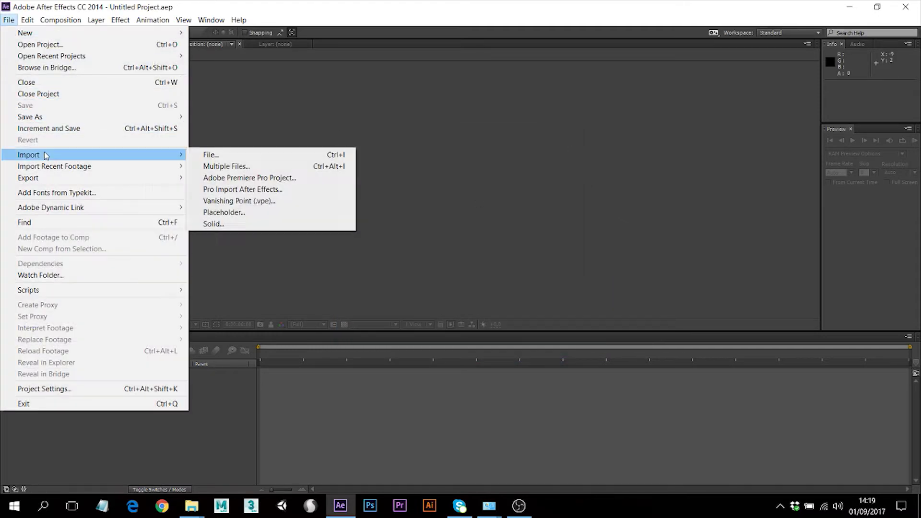
click(211, 157)
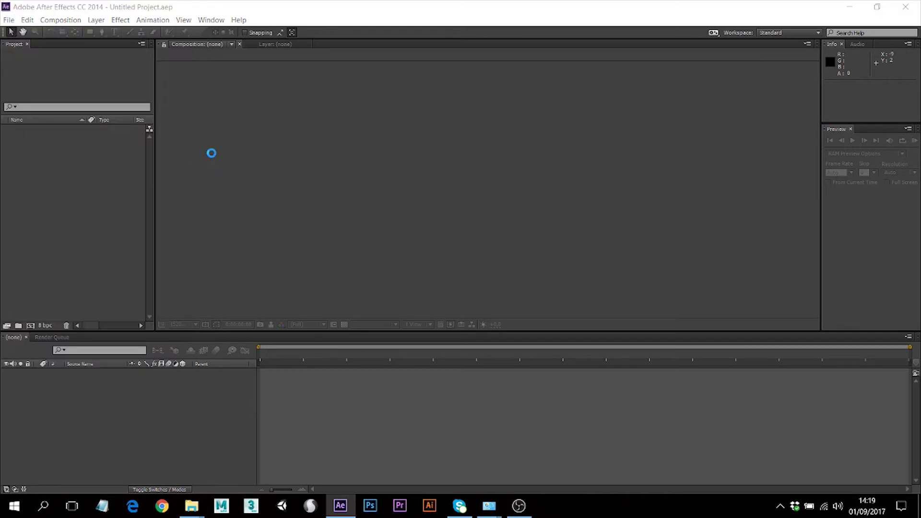
click(210, 112)
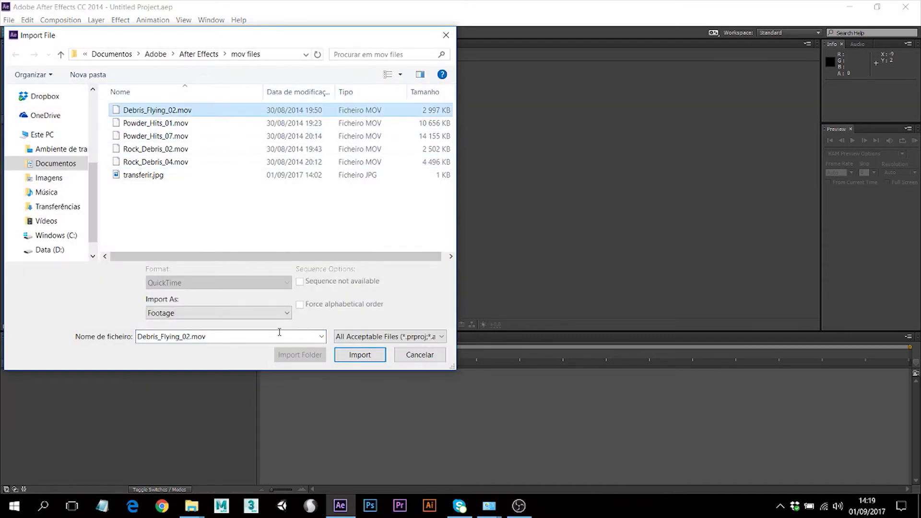
click(359, 354)
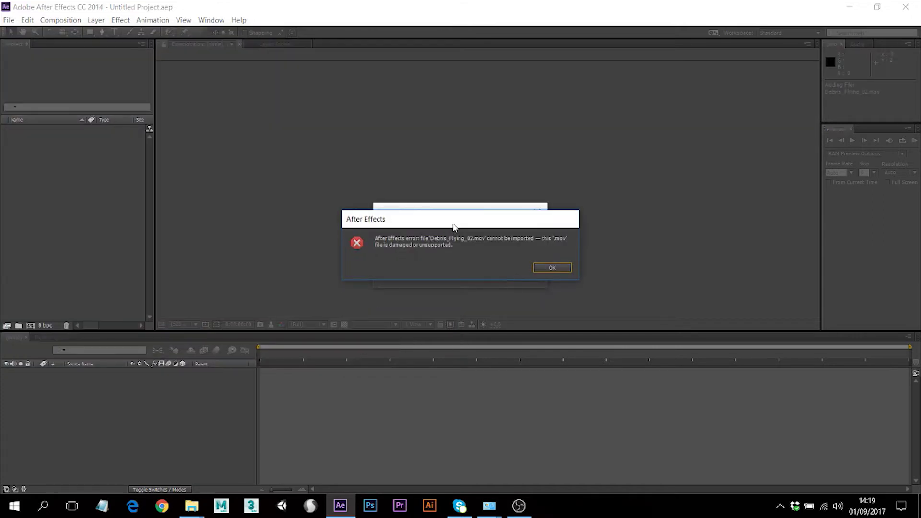
Move the unsupported-file import error aside and dismiss it with OK
drag(454, 227, 536, 251)
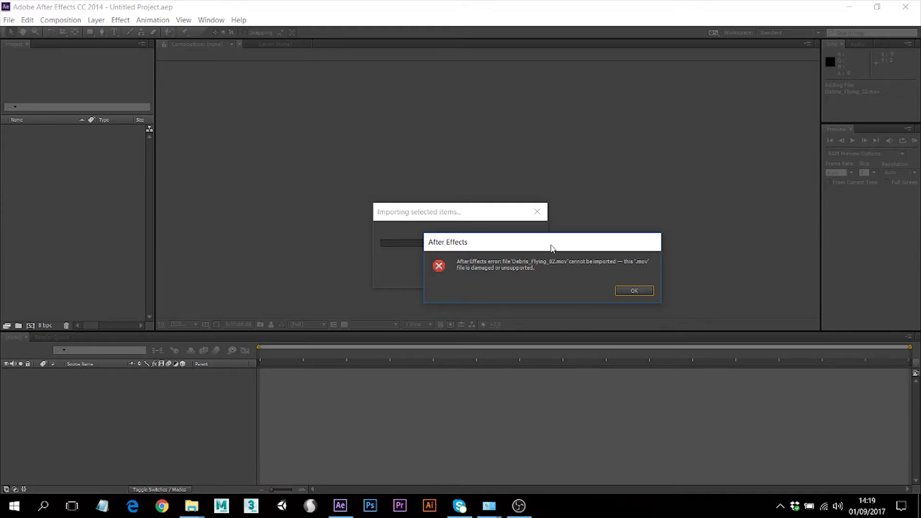
drag(552, 246, 527, 254)
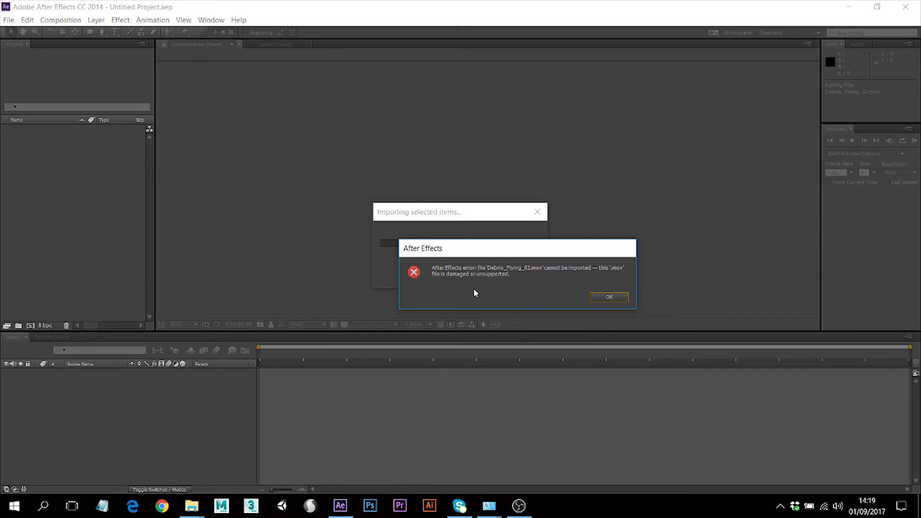
click(609, 297)
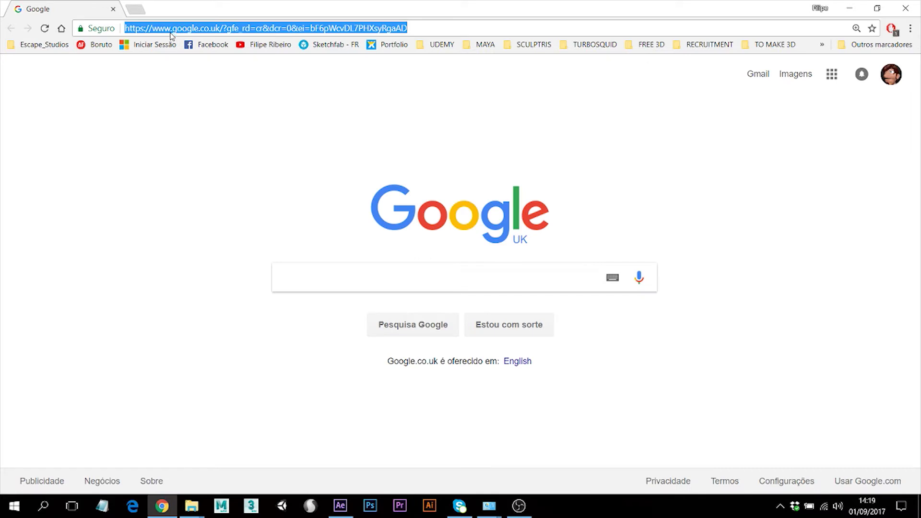
text(quick)
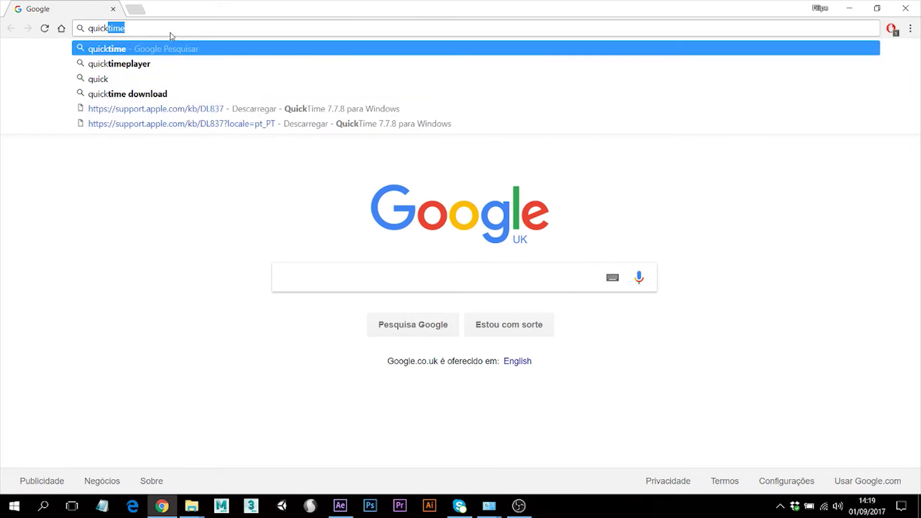
text(time)
Search Google for 'quicktime download' and open Apple's QuickTime 7.7.8 download page
key(Down)
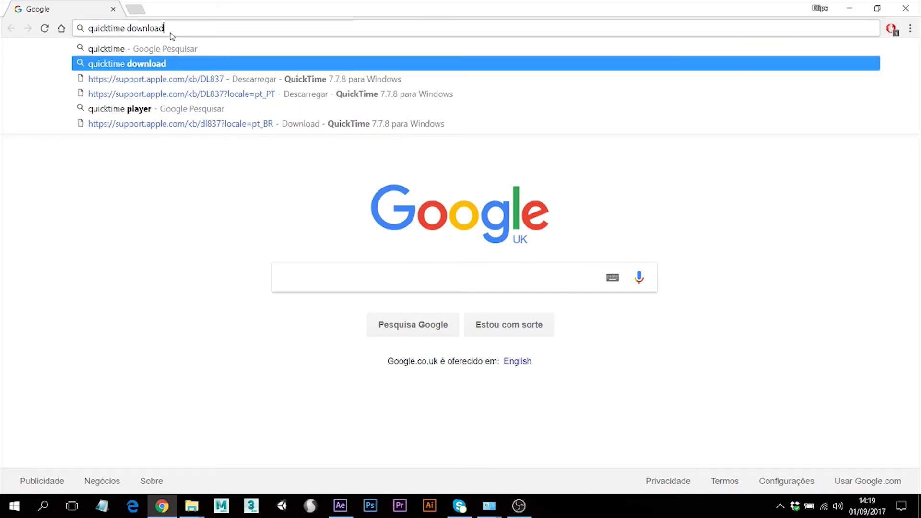
key(Return)
click(324, 179)
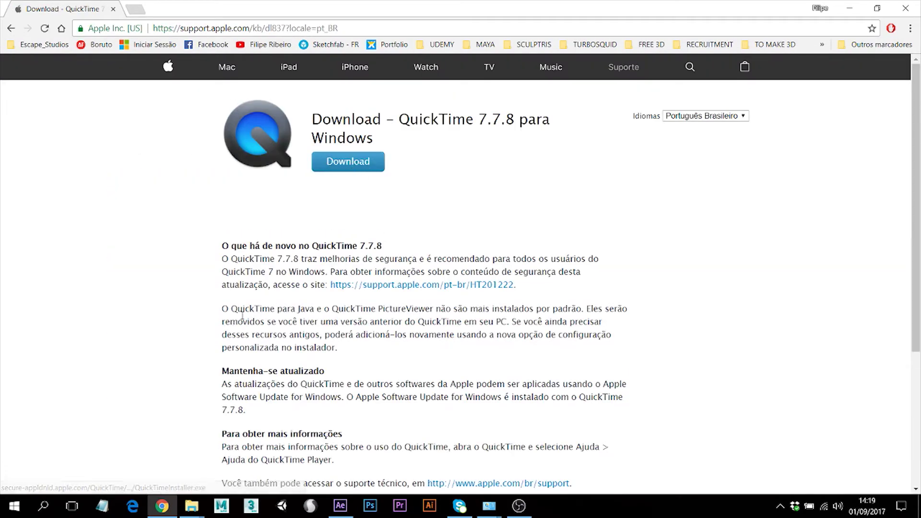
click(191, 505)
Launch QuickTimeInstaller.exe from the Downloads folder in File Explorer
click(91, 455)
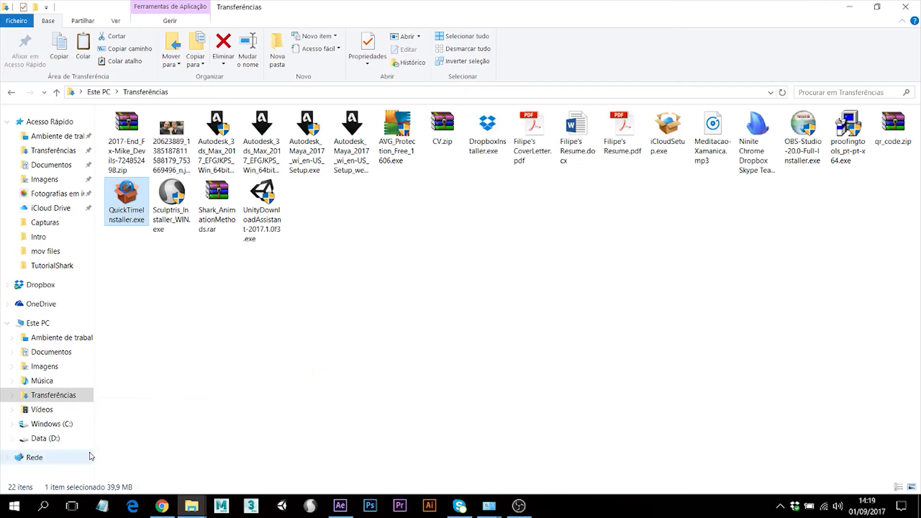
click(304, 349)
click(133, 216)
click(175, 323)
click(134, 217)
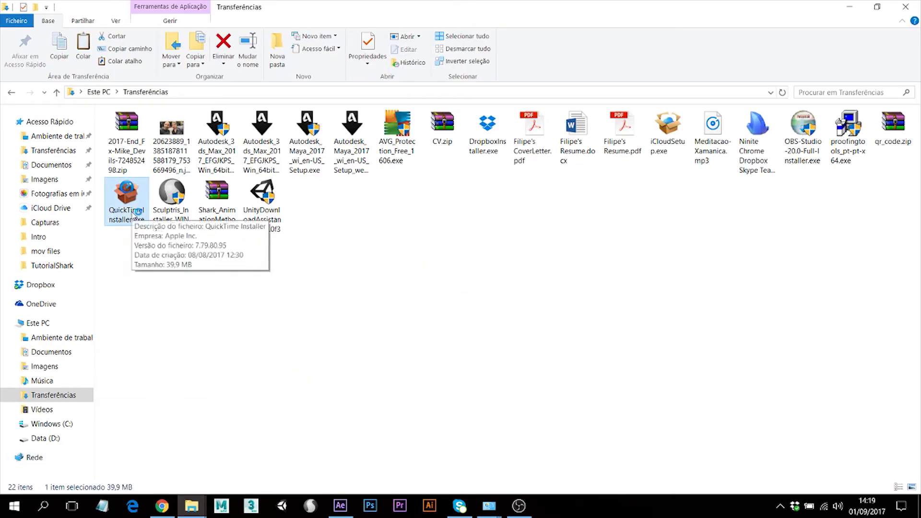
double_click(135, 211)
Install QuickTime 7 through Seguinte, Sim, Típica and Concluir
click(514, 346)
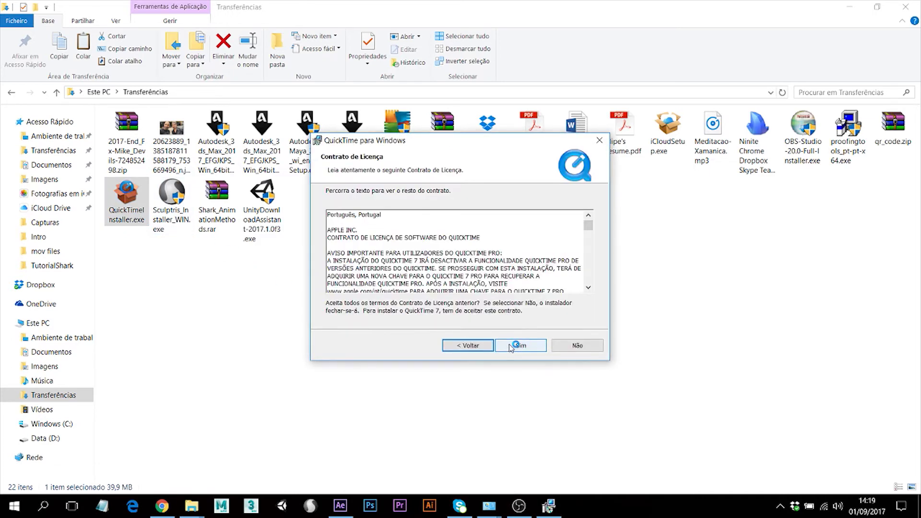
click(514, 346)
click(368, 211)
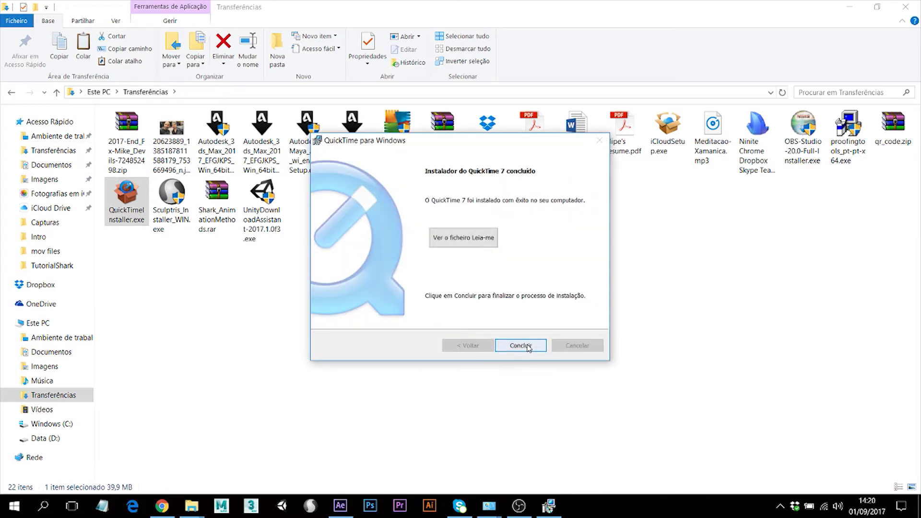
click(527, 347)
click(340, 506)
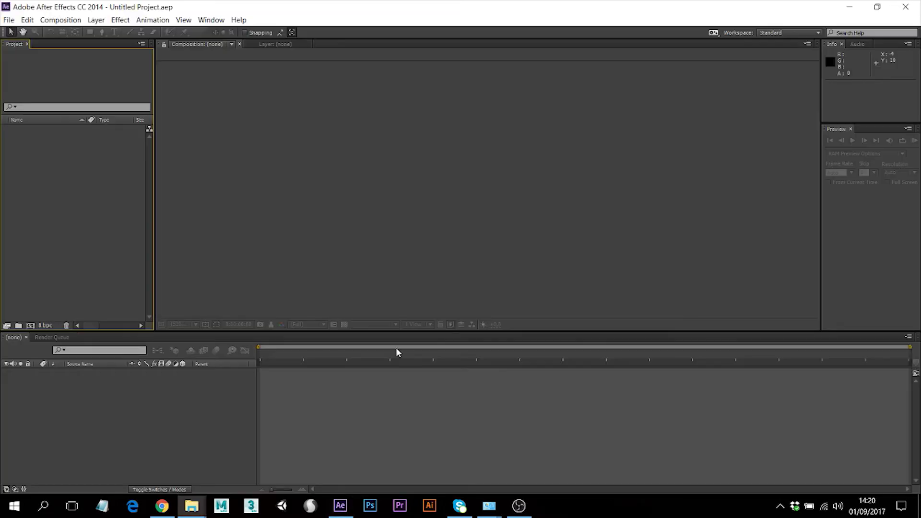
Retry importing Debris_Flying_02.mov, dismiss the unsupported-file error, and switch to File Explorer
click(9, 20)
mouse_move(29, 153)
click(203, 152)
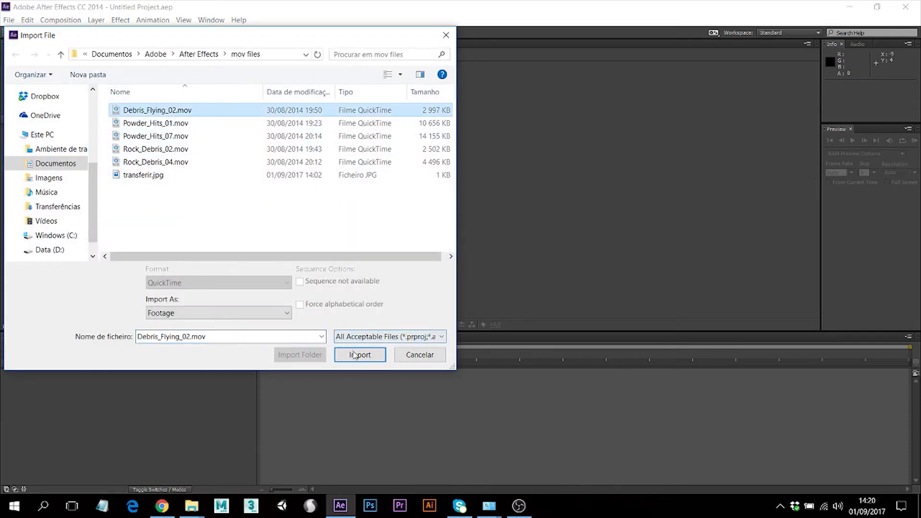
click(353, 354)
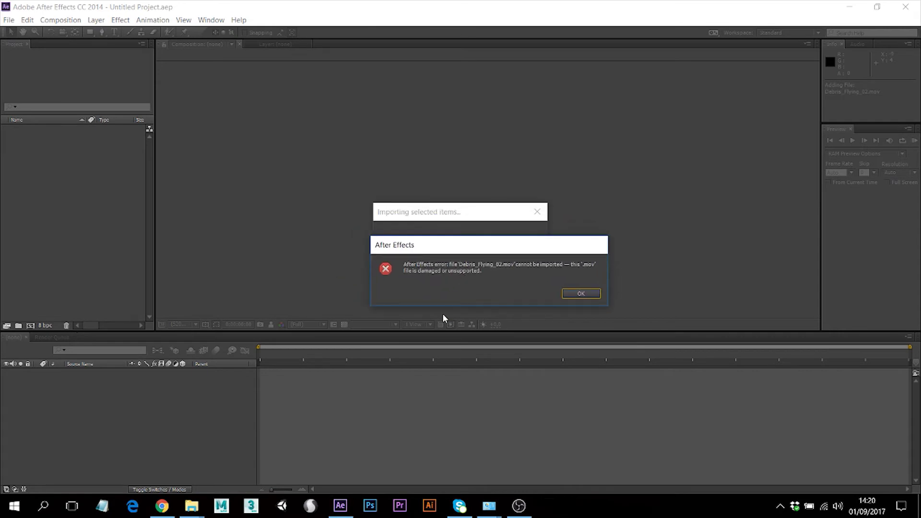
click(581, 294)
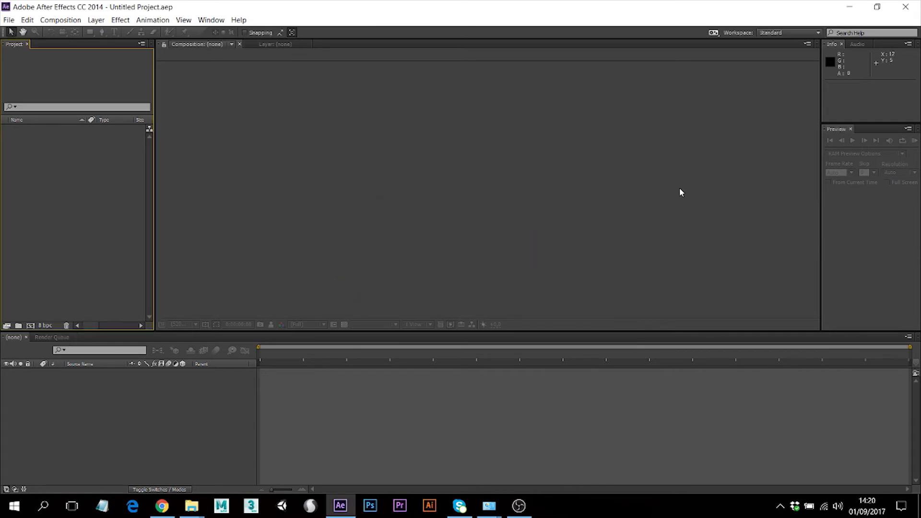
click(905, 6)
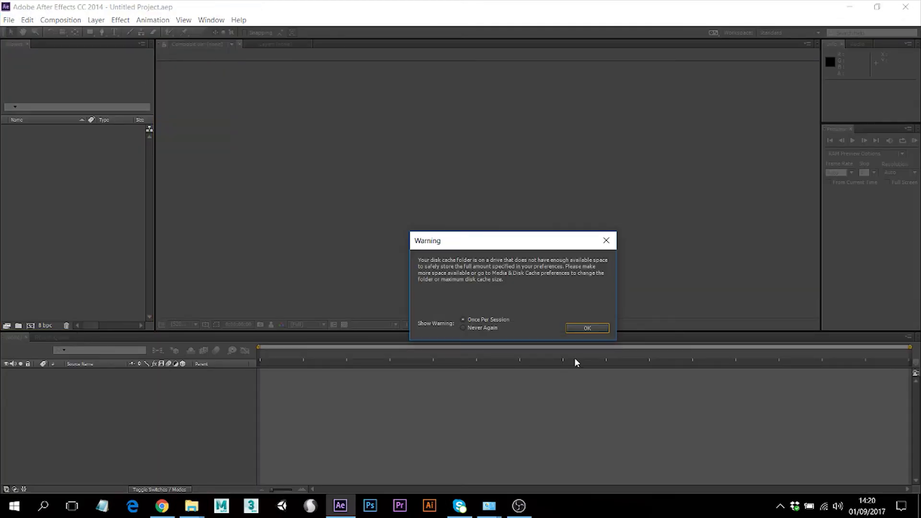
Dismiss the disk cache warning and Welcome screen, then import Debris_Flying_02.mov
click(604, 328)
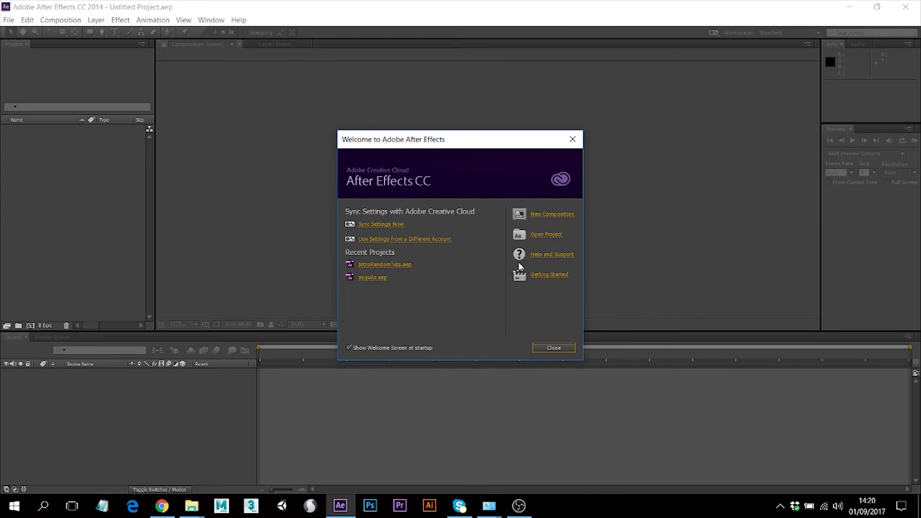
click(568, 145)
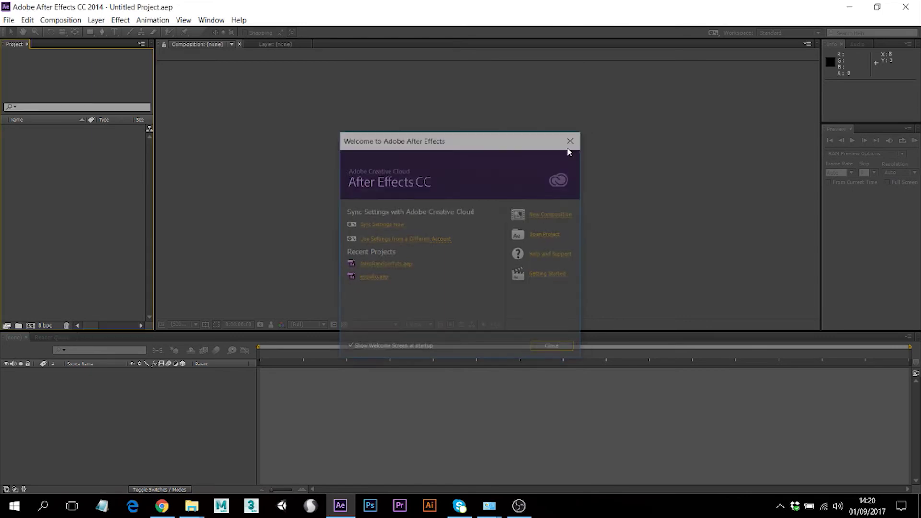
click(9, 20)
mouse_move(93, 155)
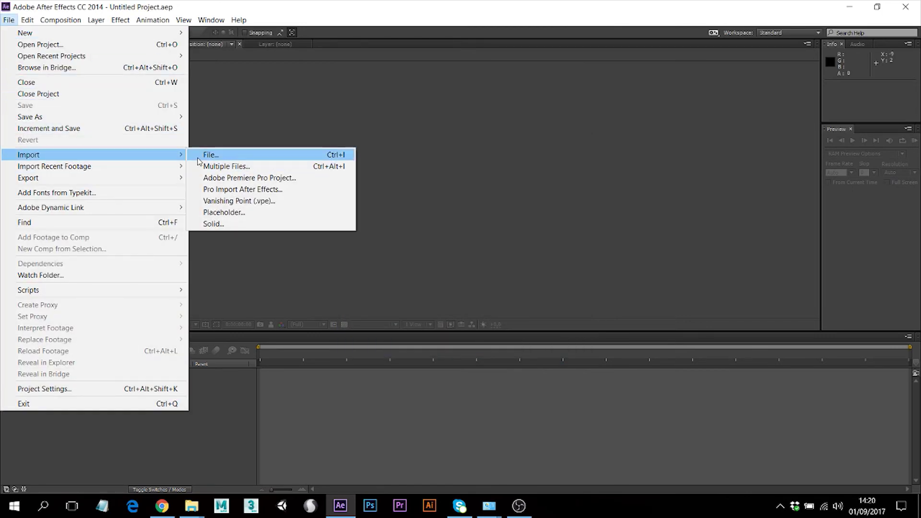
click(216, 155)
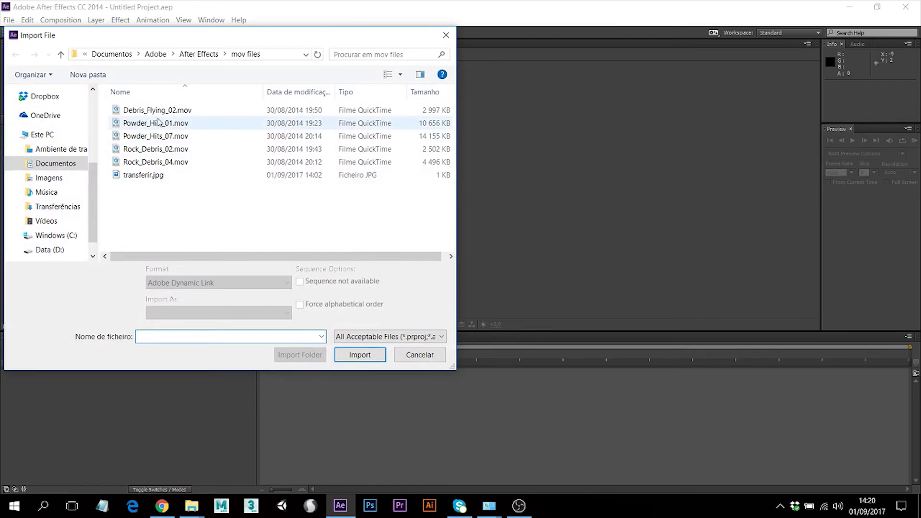
click(155, 111)
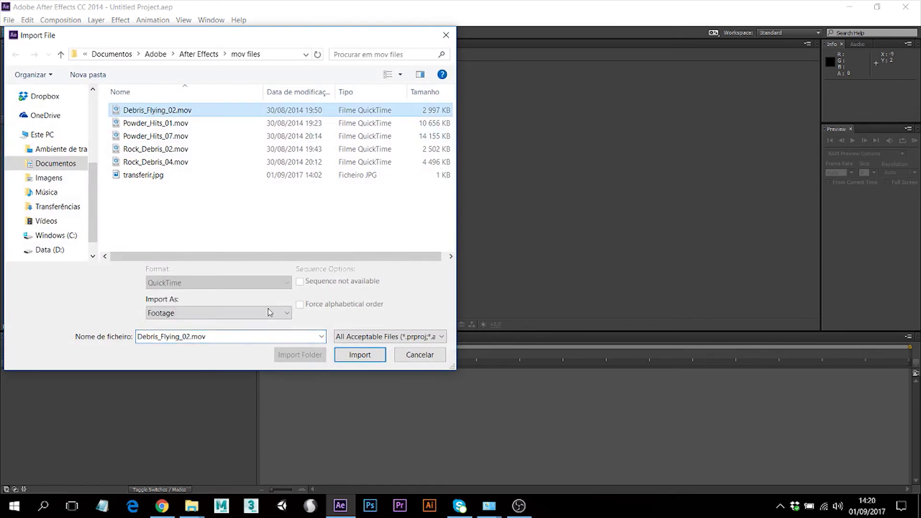
click(361, 354)
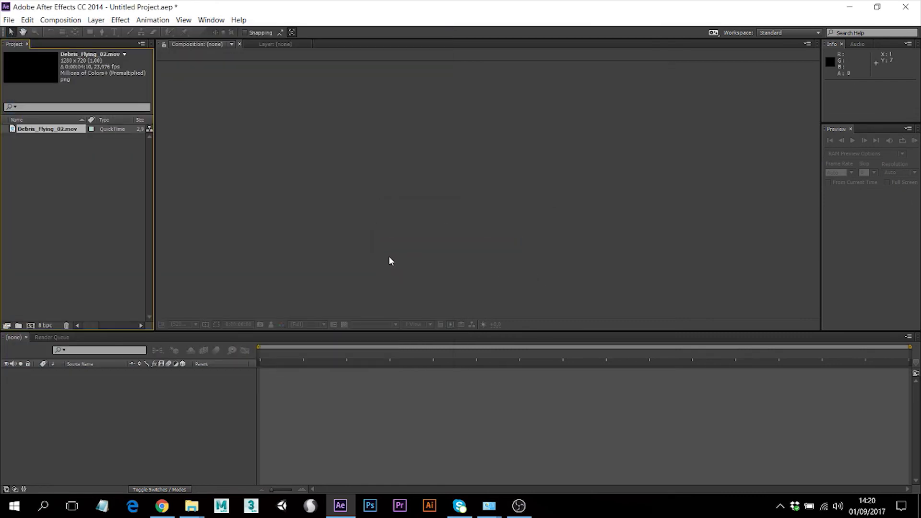
Build a Debris_Flying_02 composition from the footage and play a preview, then stop it
drag(43, 135, 91, 401)
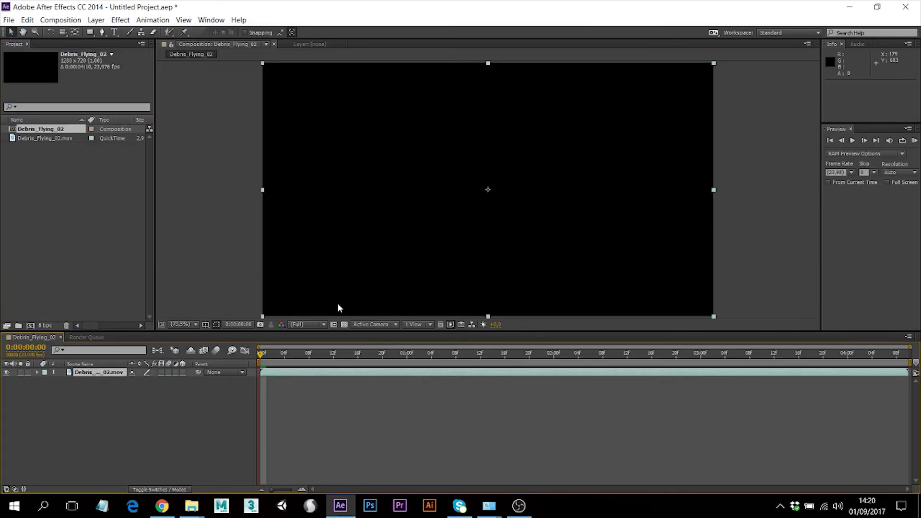
key(space)
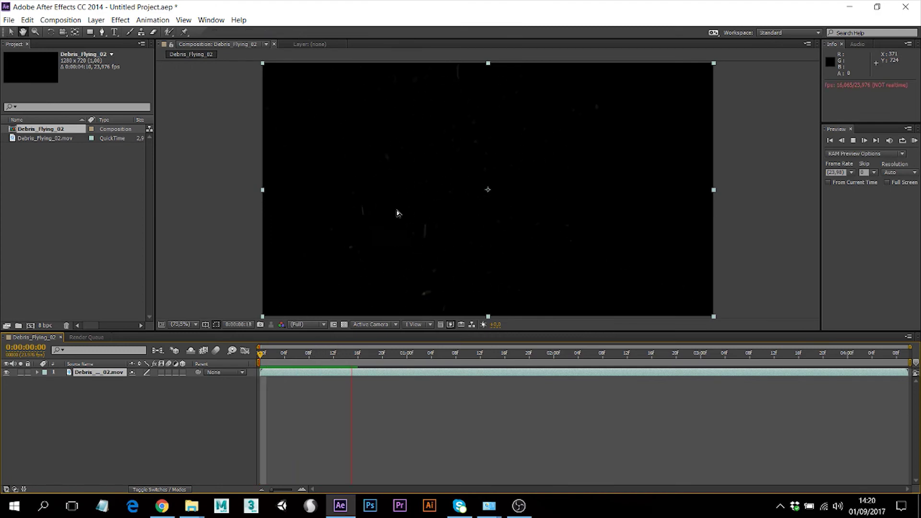
key(space)
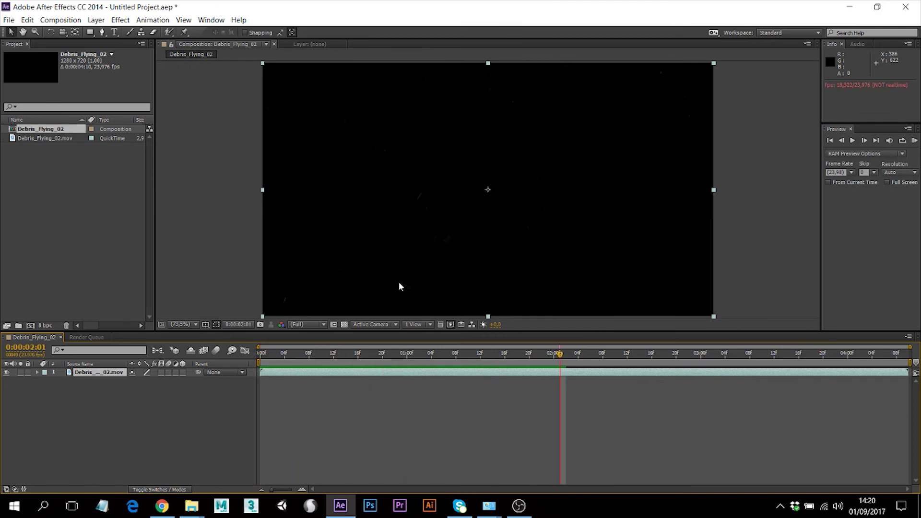
click(9, 19)
mouse_move(72, 154)
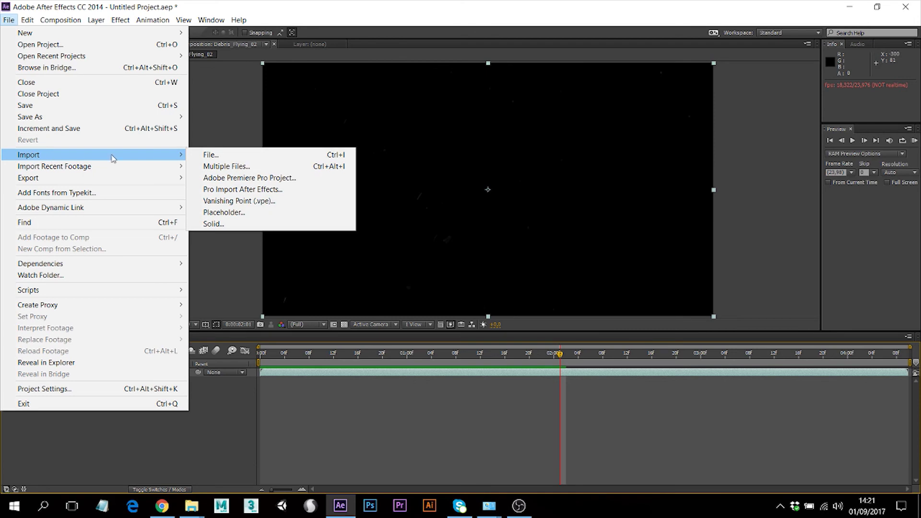
Import transferir.jpg below the debris clip, scale it to fill the frame, and preview
click(201, 154)
double_click(173, 177)
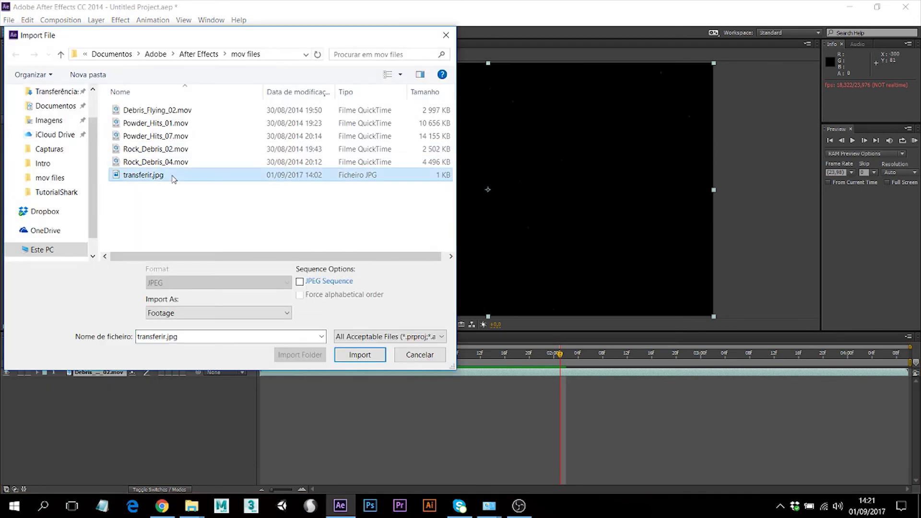
drag(59, 374, 59, 375)
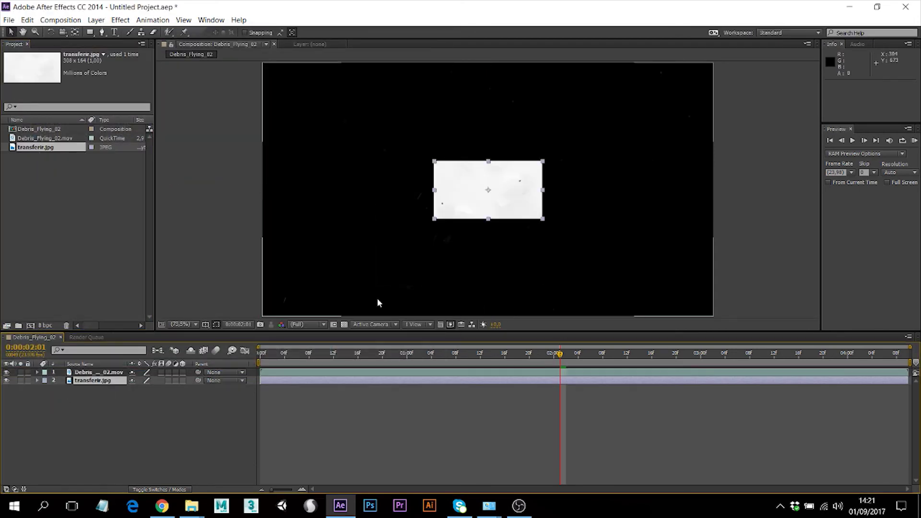
drag(453, 358, 438, 357)
drag(439, 167, 207, 60)
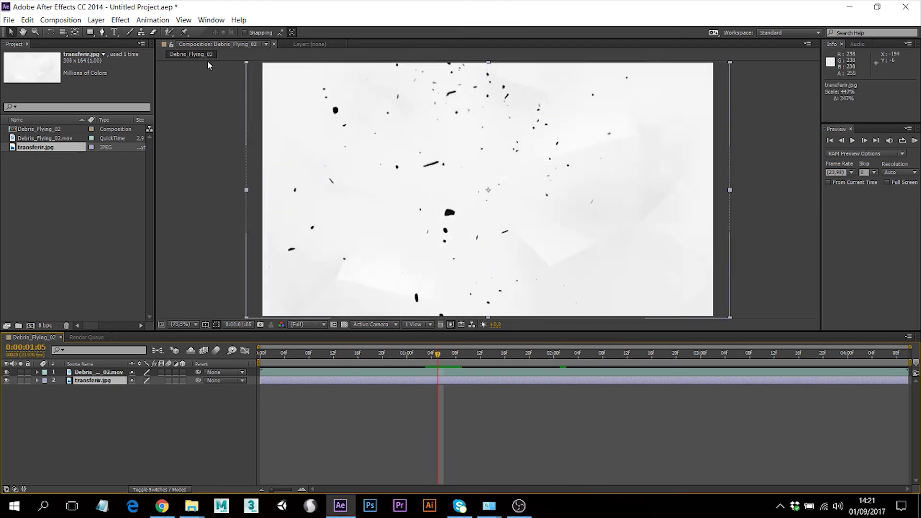
key(KP_0)
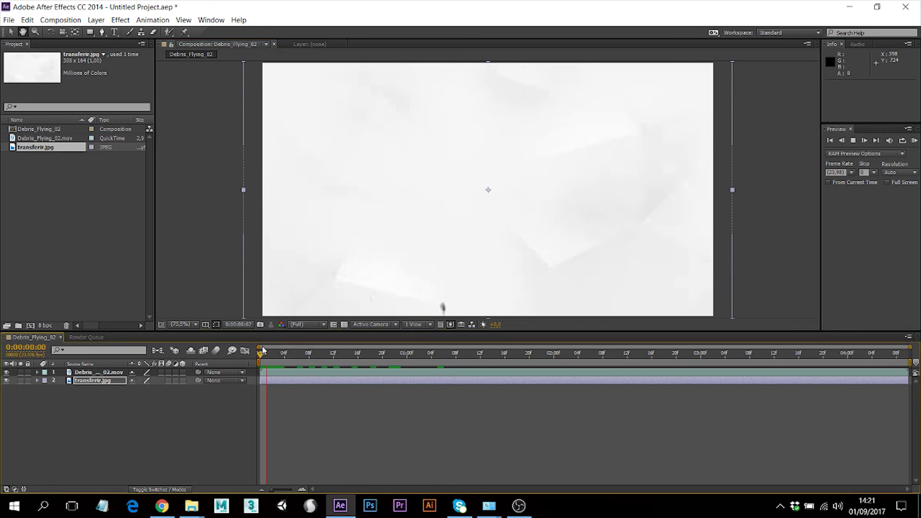